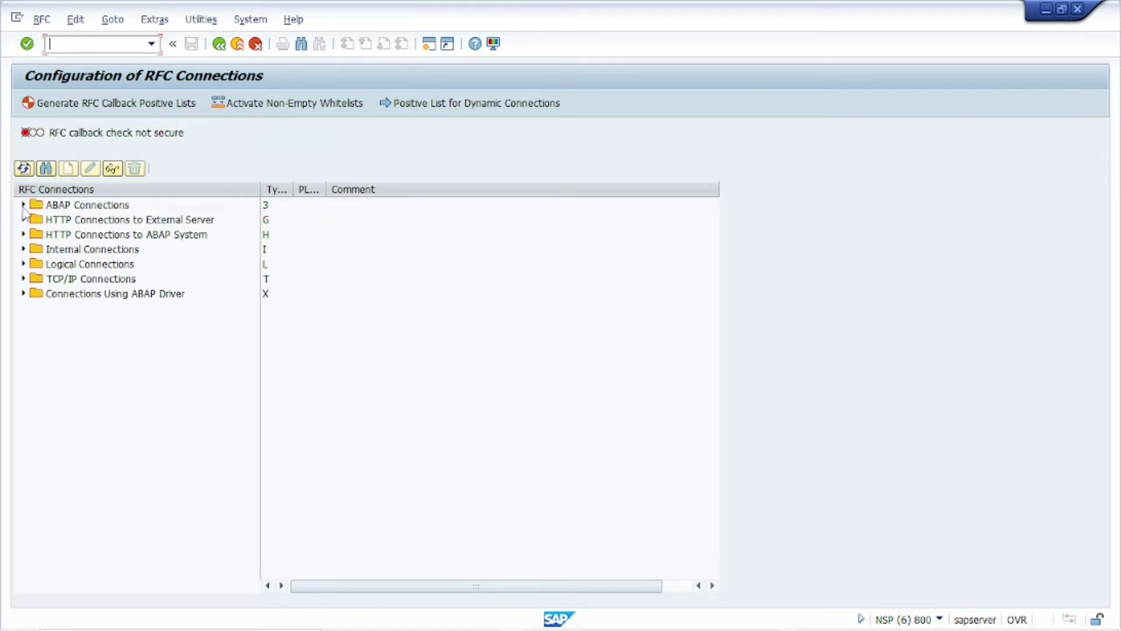
- Open the RFC destination DIO_800 from the ABAP Connections
click(23, 207)
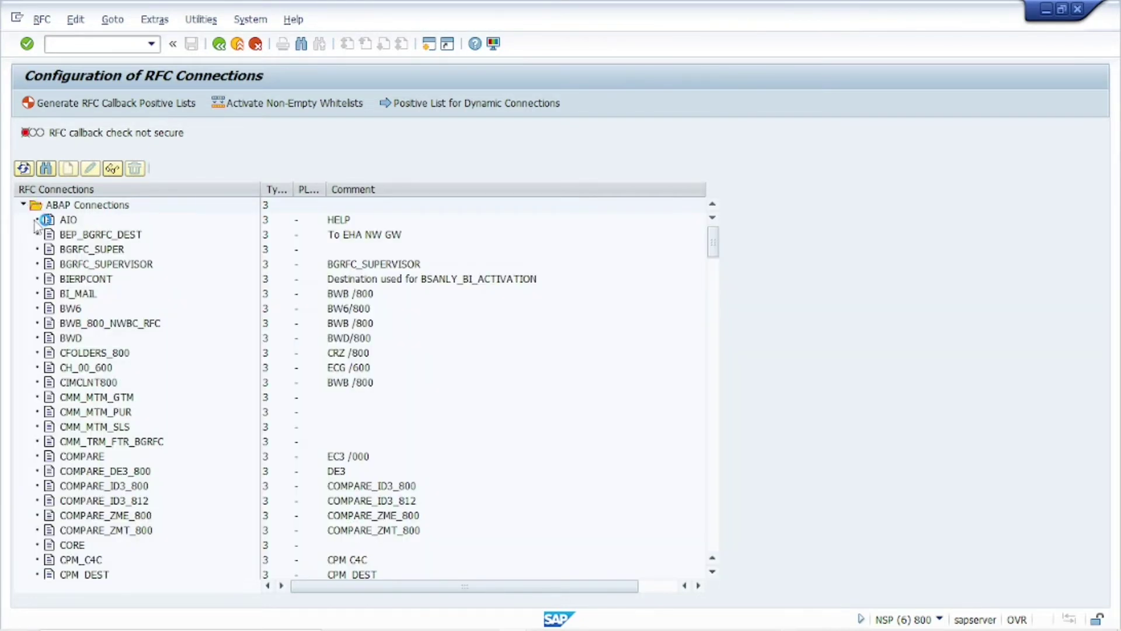
scroll(140, 432, down, 6)
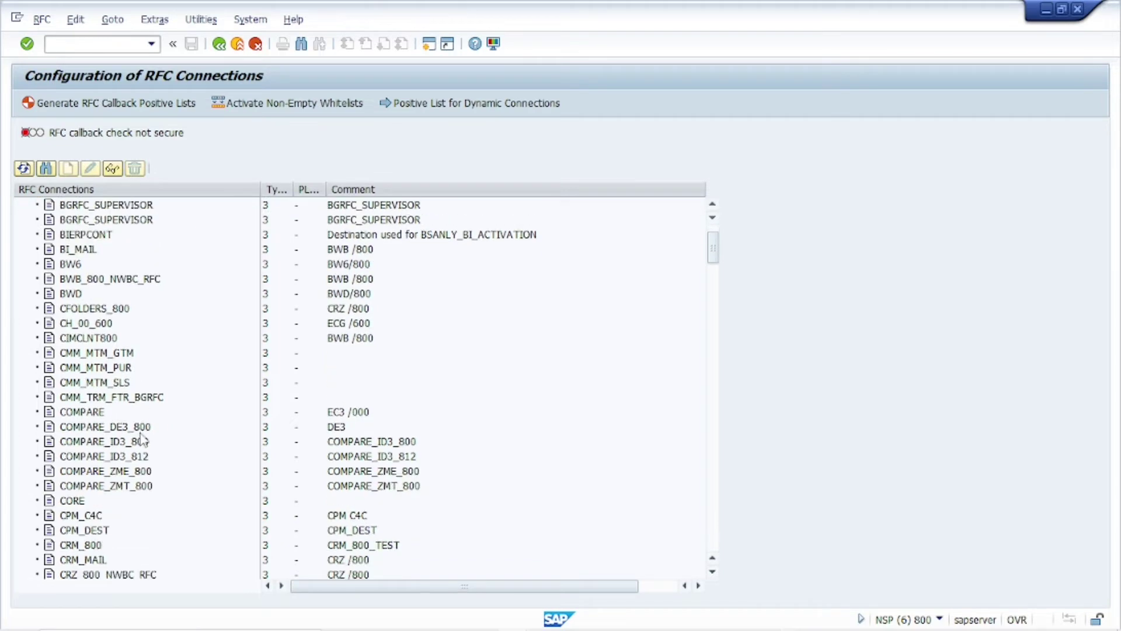
scroll(138, 433, down, 5)
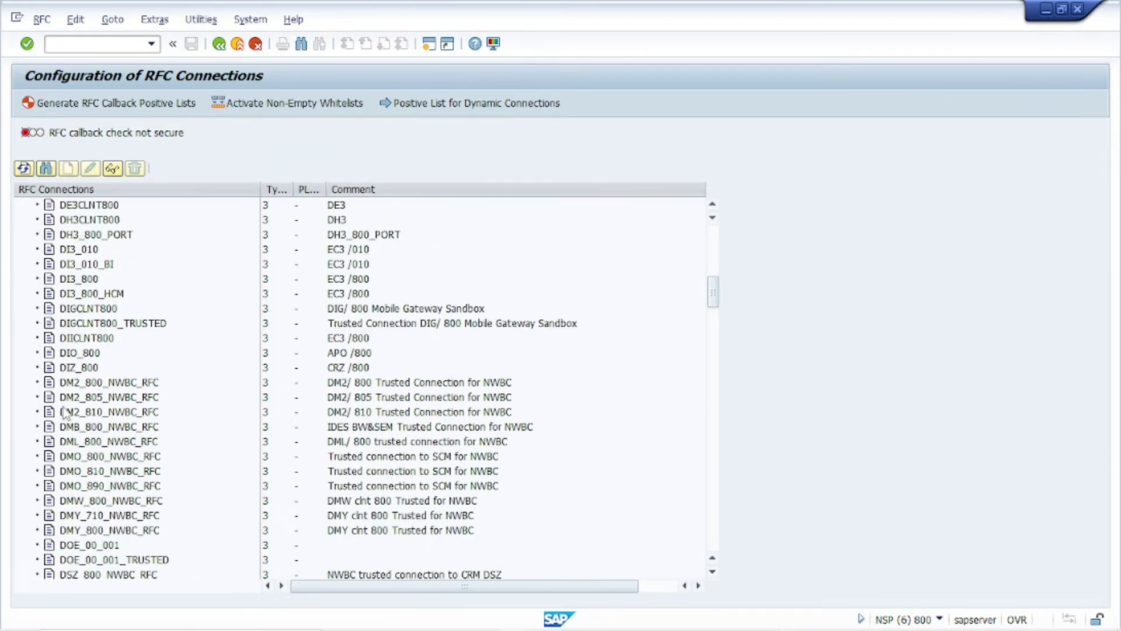
scroll(94, 435, down, 1)
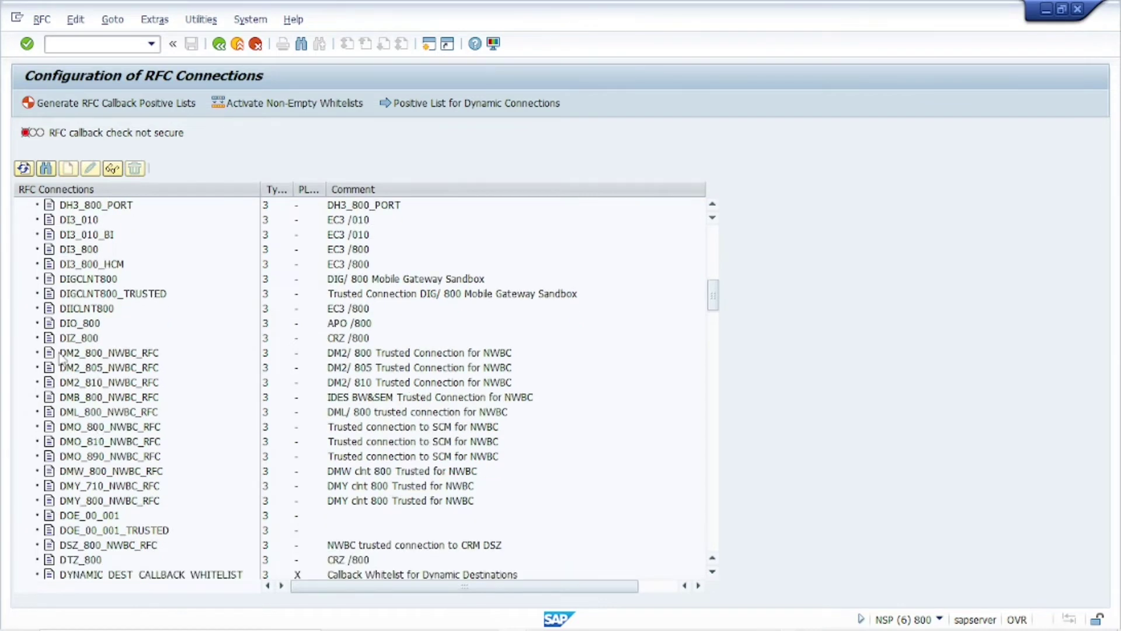
double_click(79, 324)
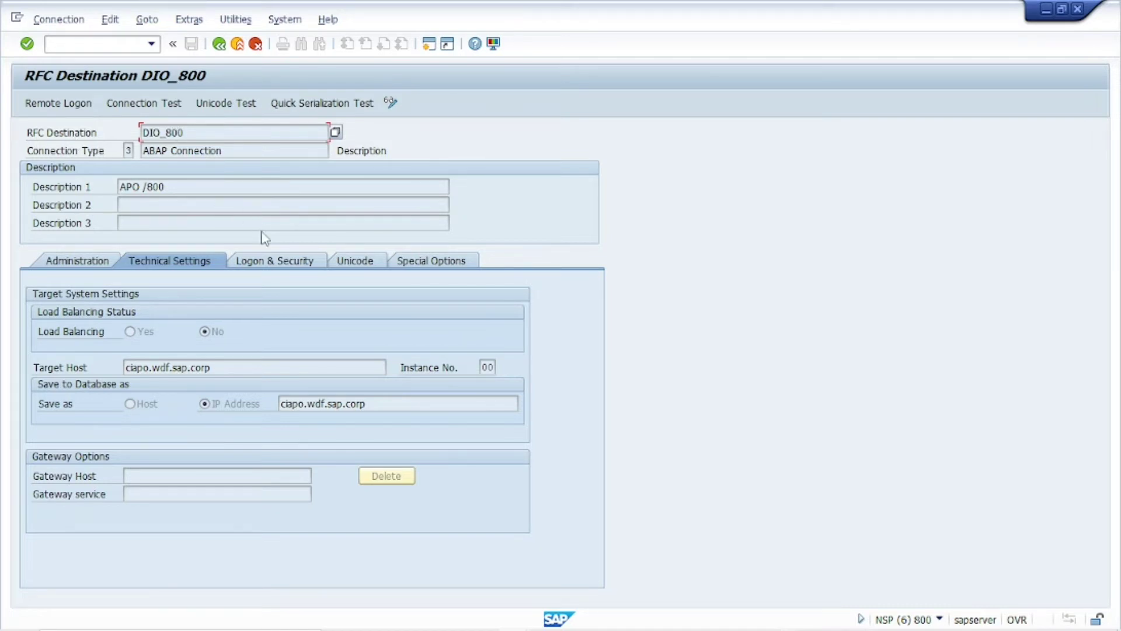
- Try a remote logon through destination DIO_800, and return to the RFC connections overview
click(66, 108)
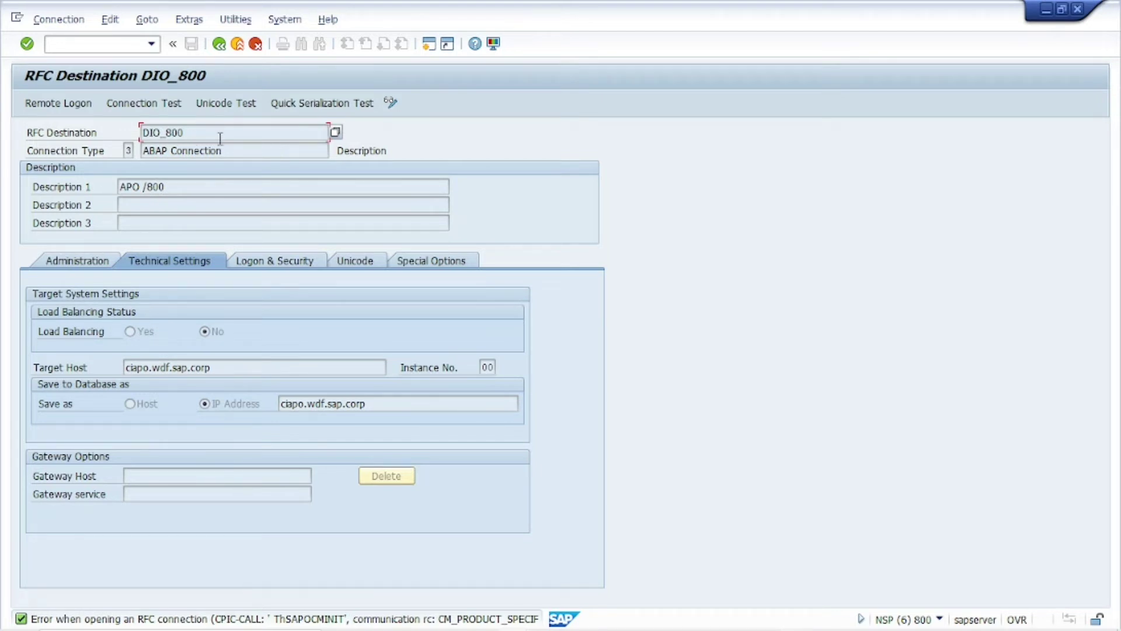
mouse_move(514, 617)
click(217, 49)
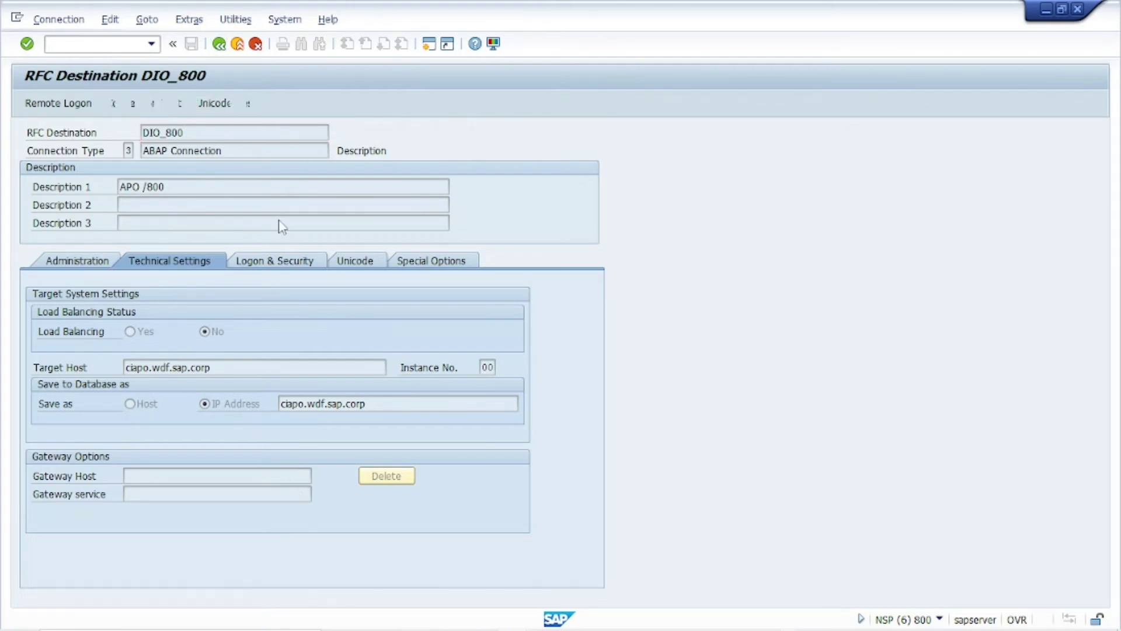
- Look through the remaining ABAP connections down to the end of the list
scroll(158, 386, down, 3)
scroll(157, 386, down, 10)
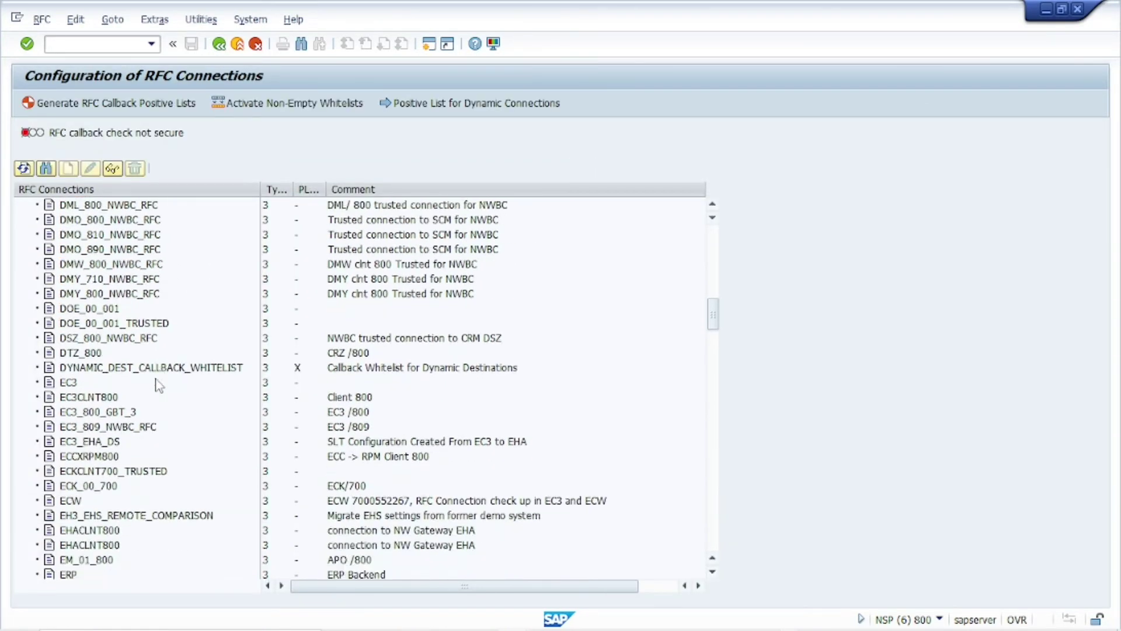
scroll(158, 385, down, 11)
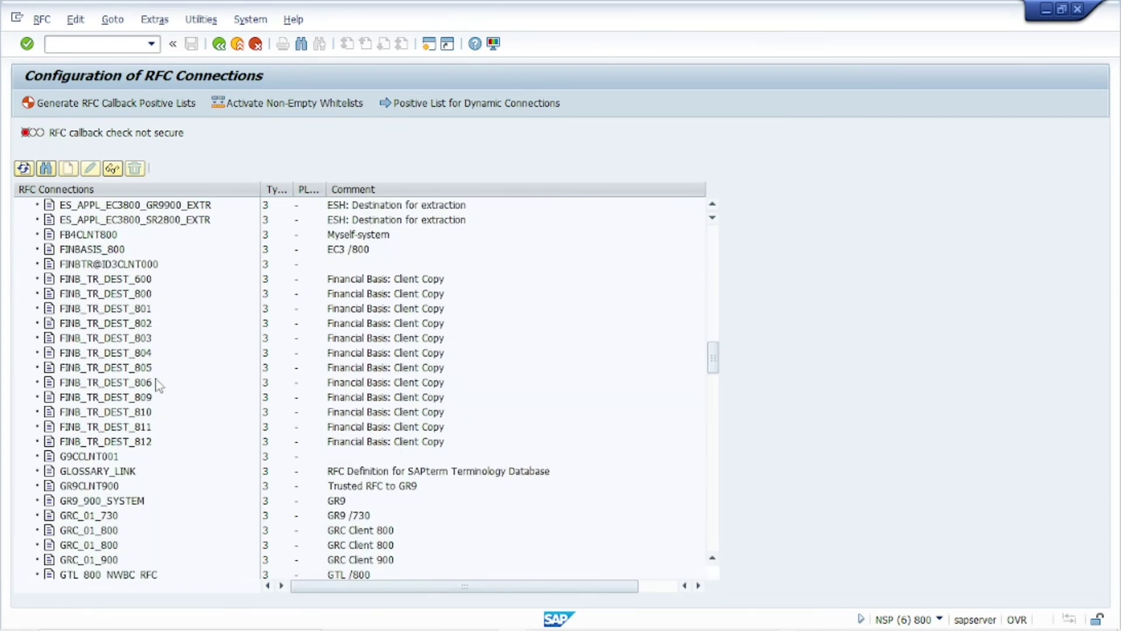
scroll(158, 383, down, 2)
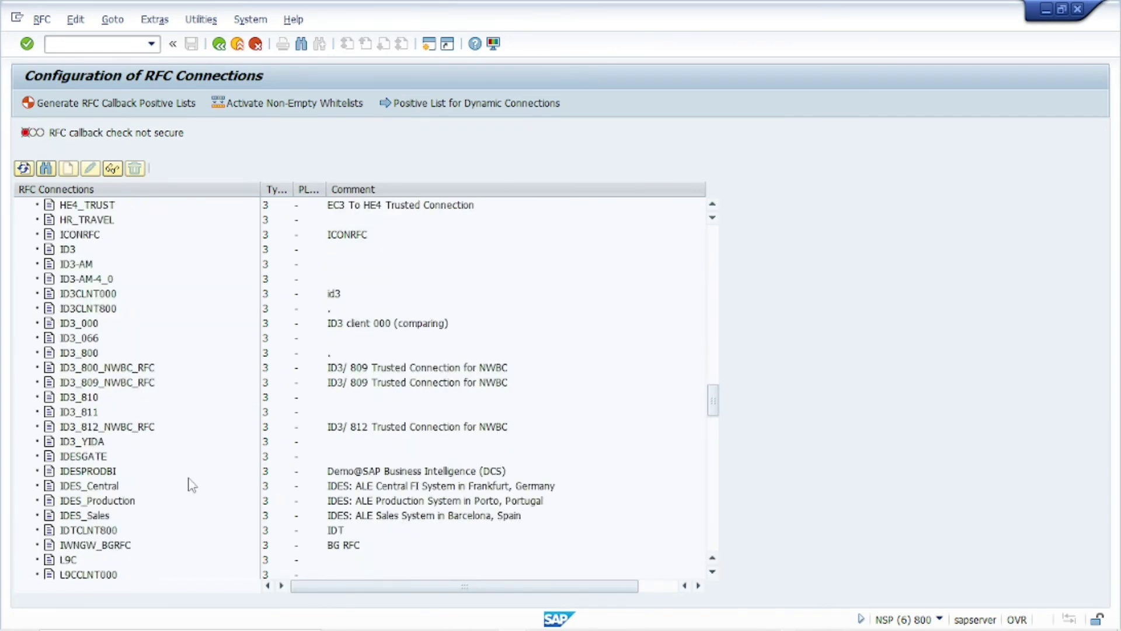
scroll(153, 512, down, 8)
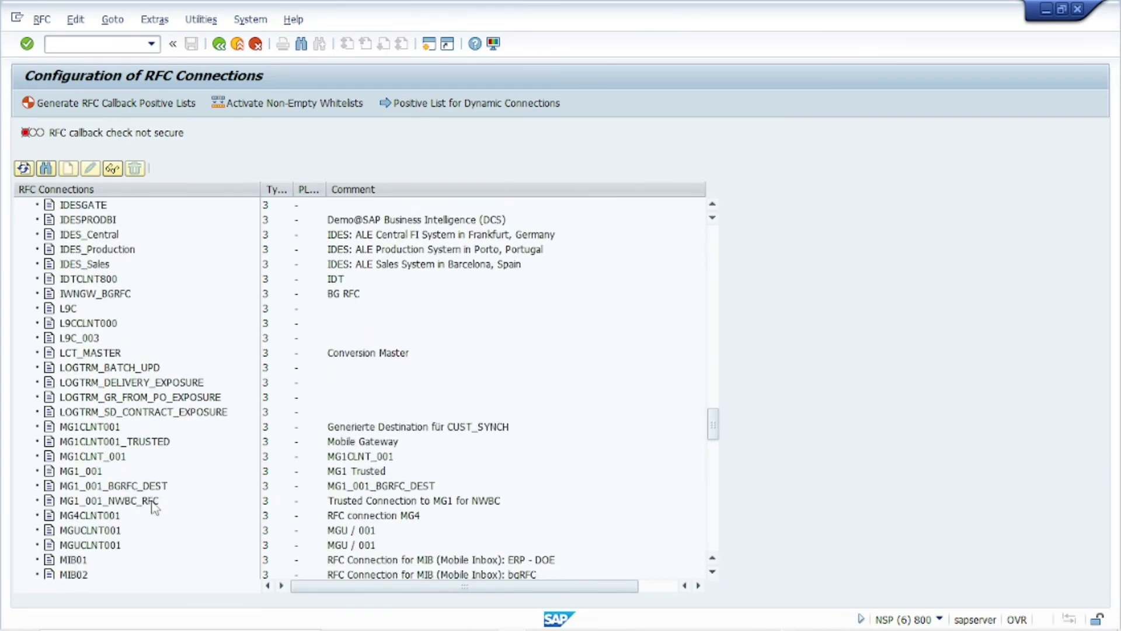
scroll(154, 507, down, 7)
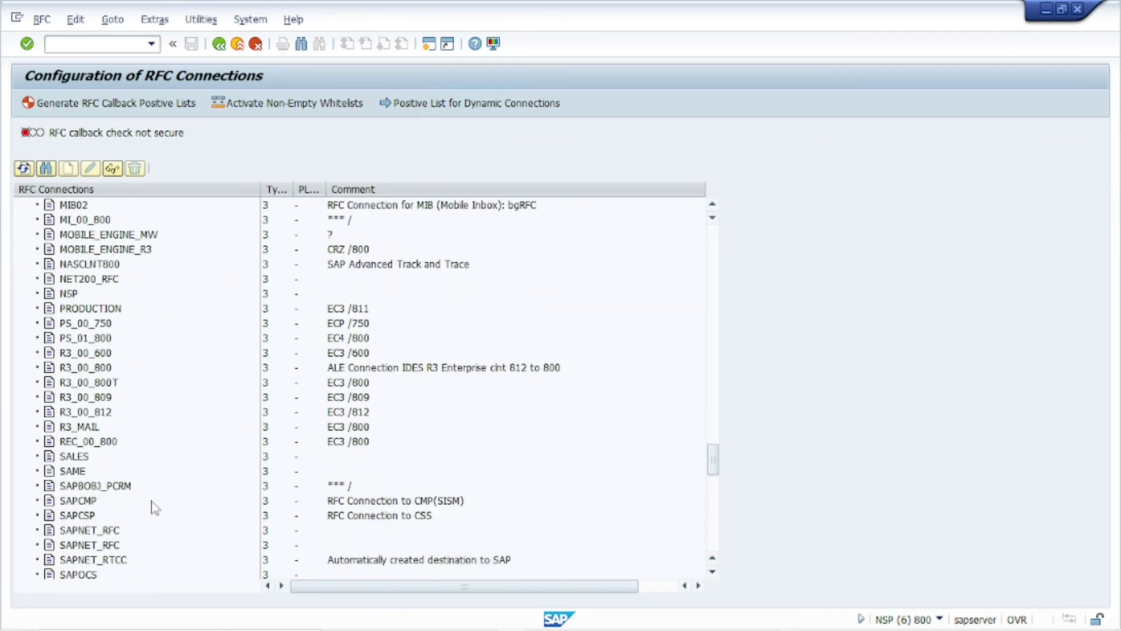
scroll(153, 506, down, 6)
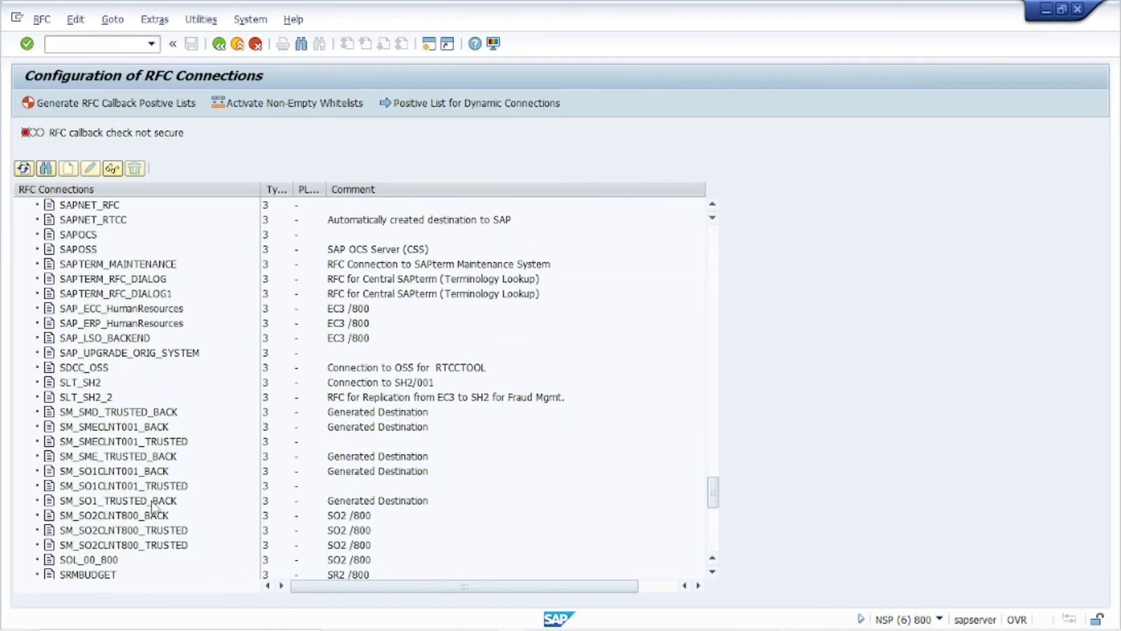
scroll(153, 507, down, 5)
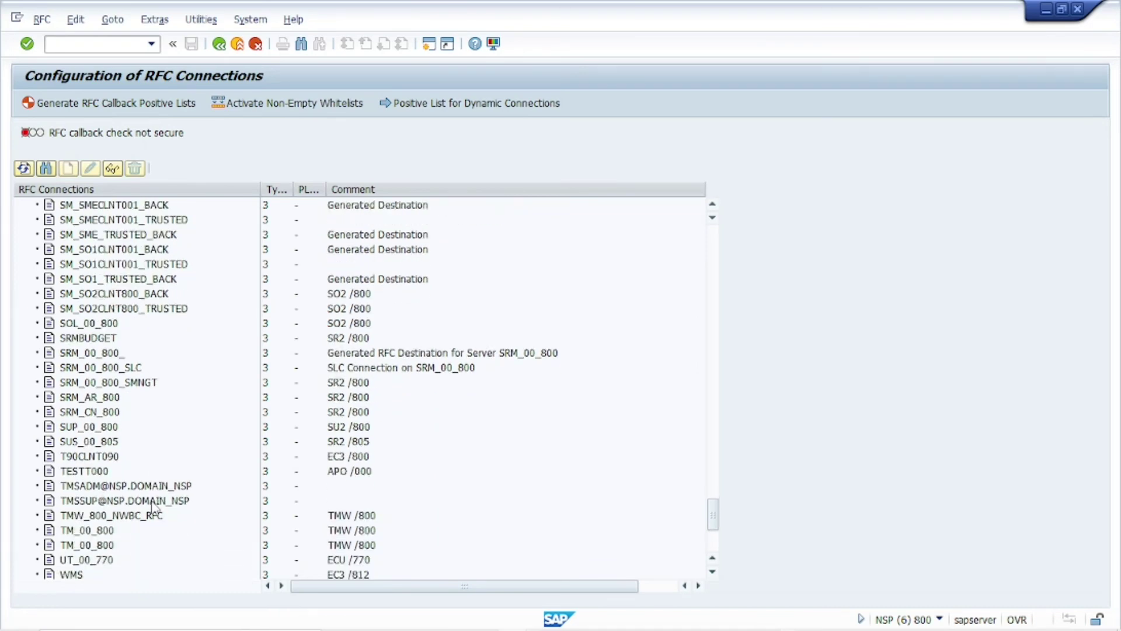
scroll(153, 507, down, 4)
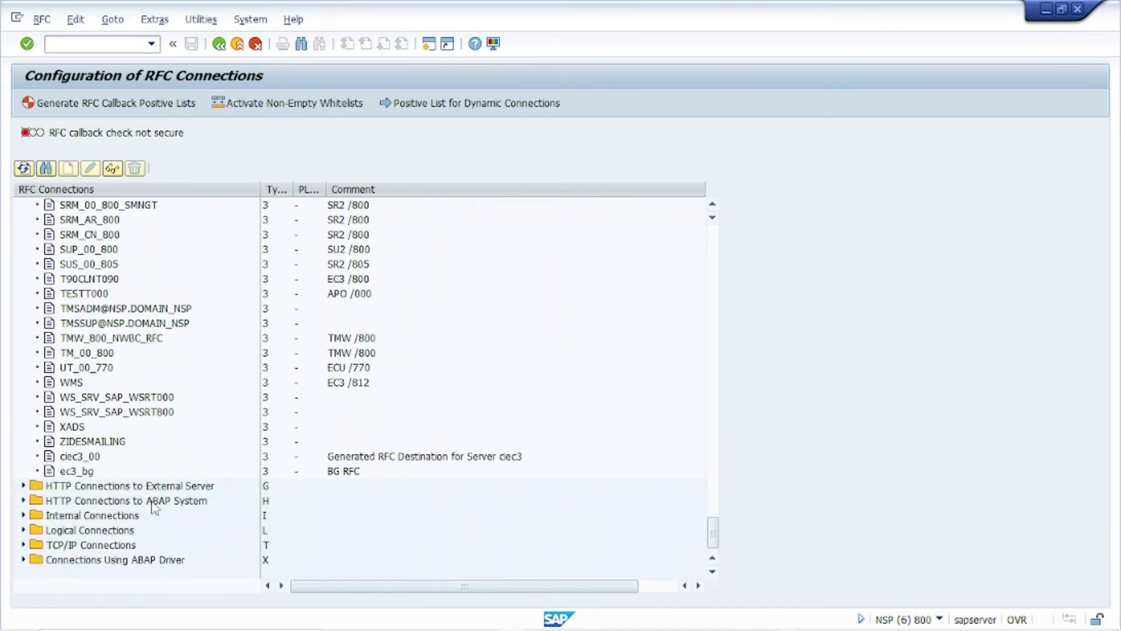
- Open the RFC destination SRM_00_800_ from the ABAP Connections
scroll(139, 493, up, 3)
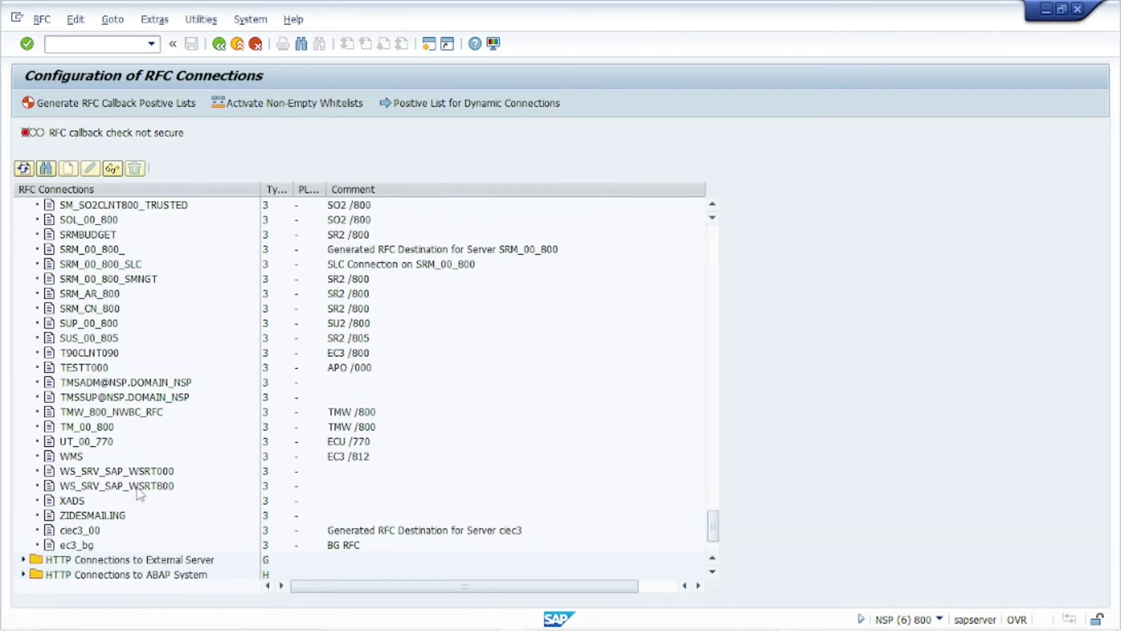
scroll(107, 443, up, 2)
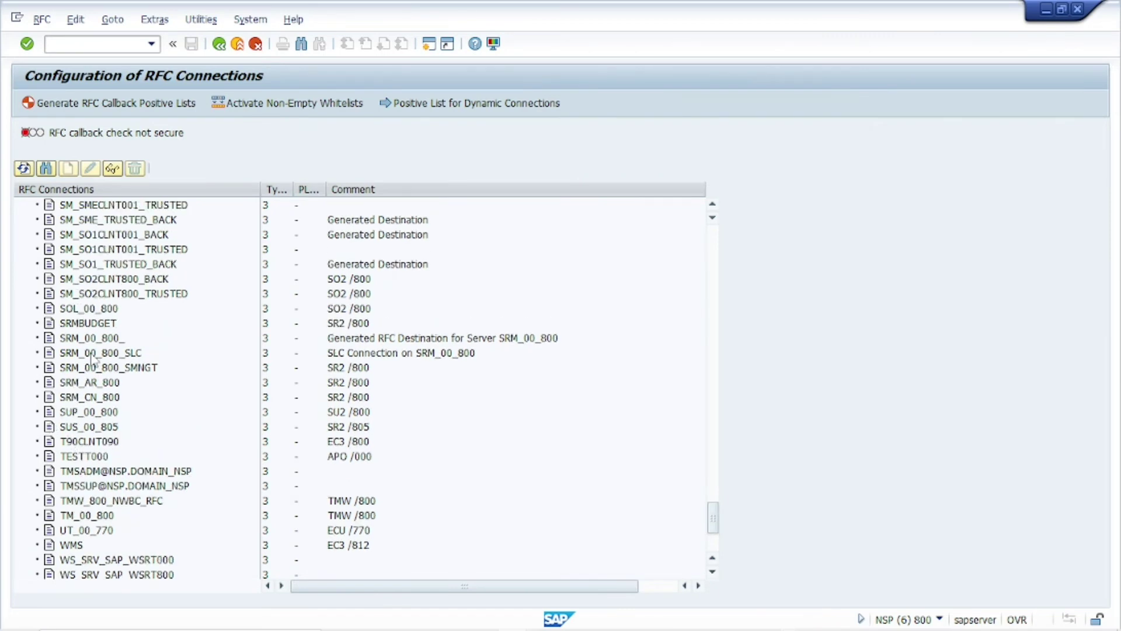
click(104, 339)
double_click(106, 339)
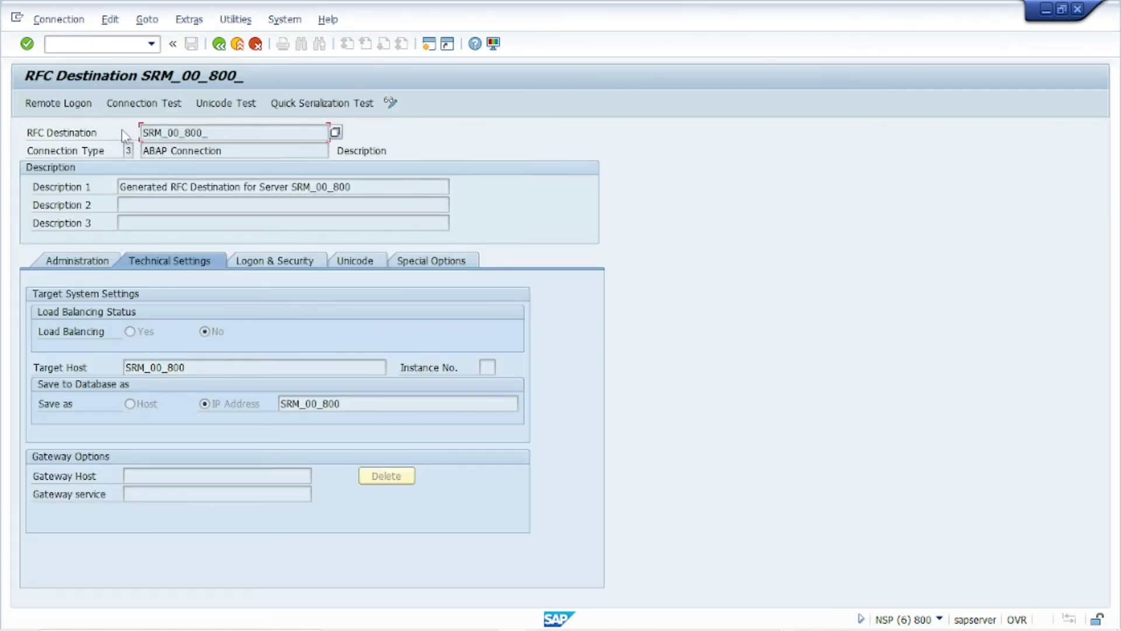
- Run a connection test for SRM_00_800_ and examine the logon result and detail rows before returning to the destination
click(168, 103)
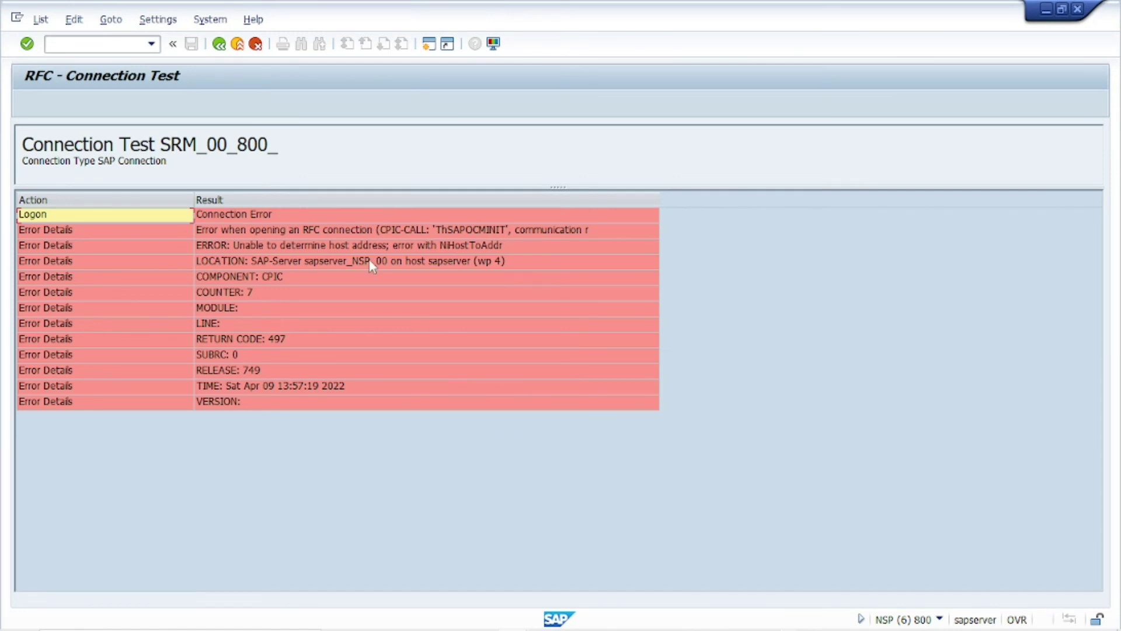
click(344, 220)
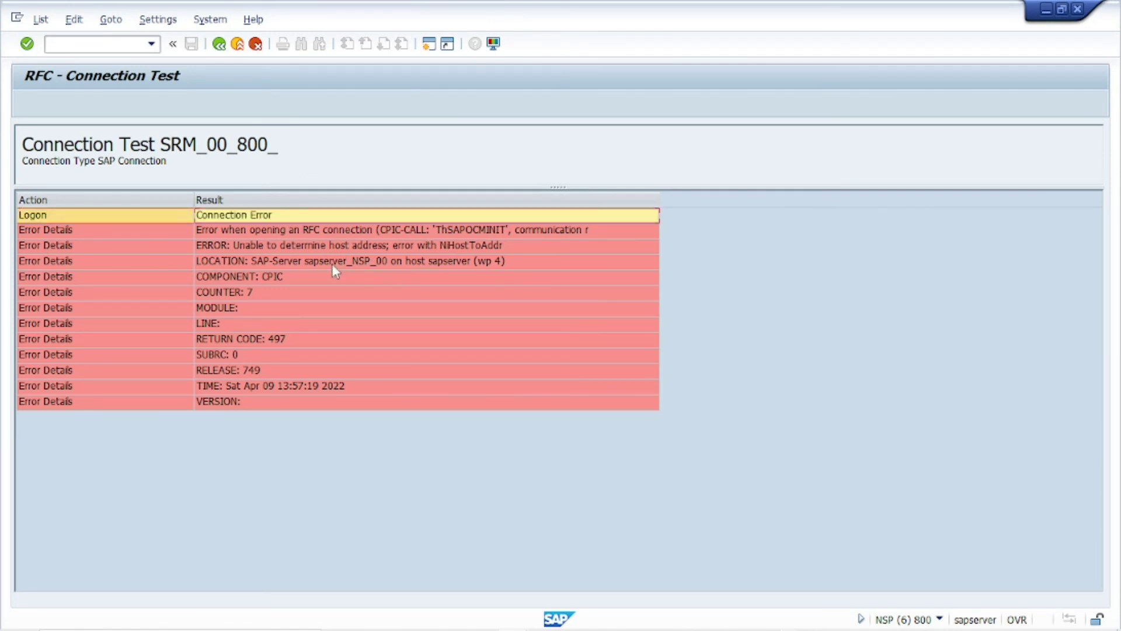
click(348, 234)
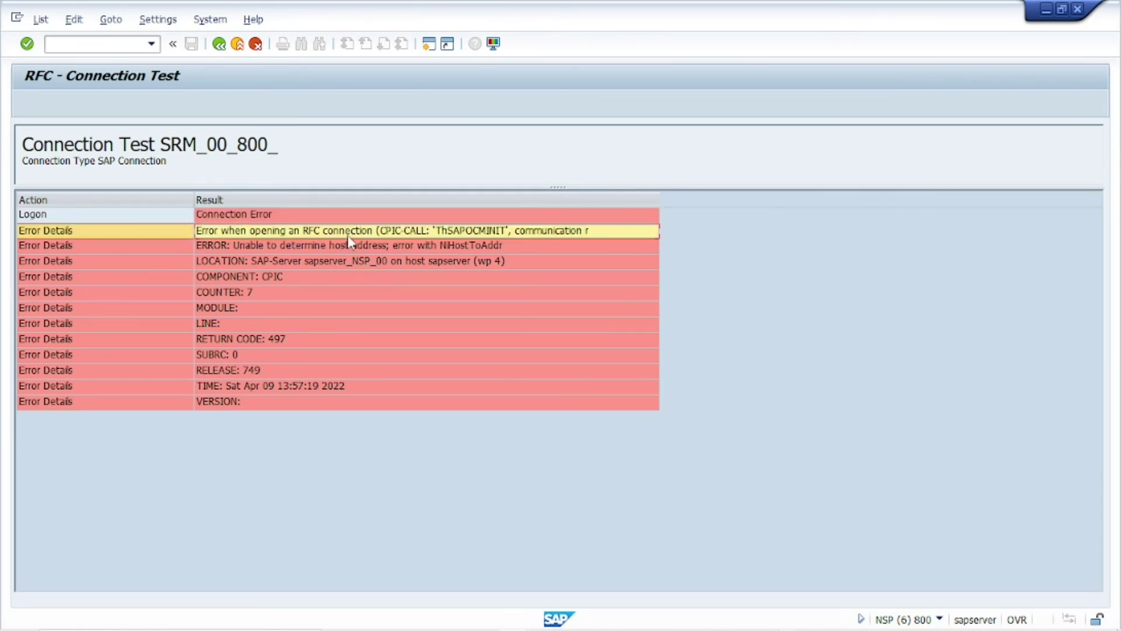
click(254, 278)
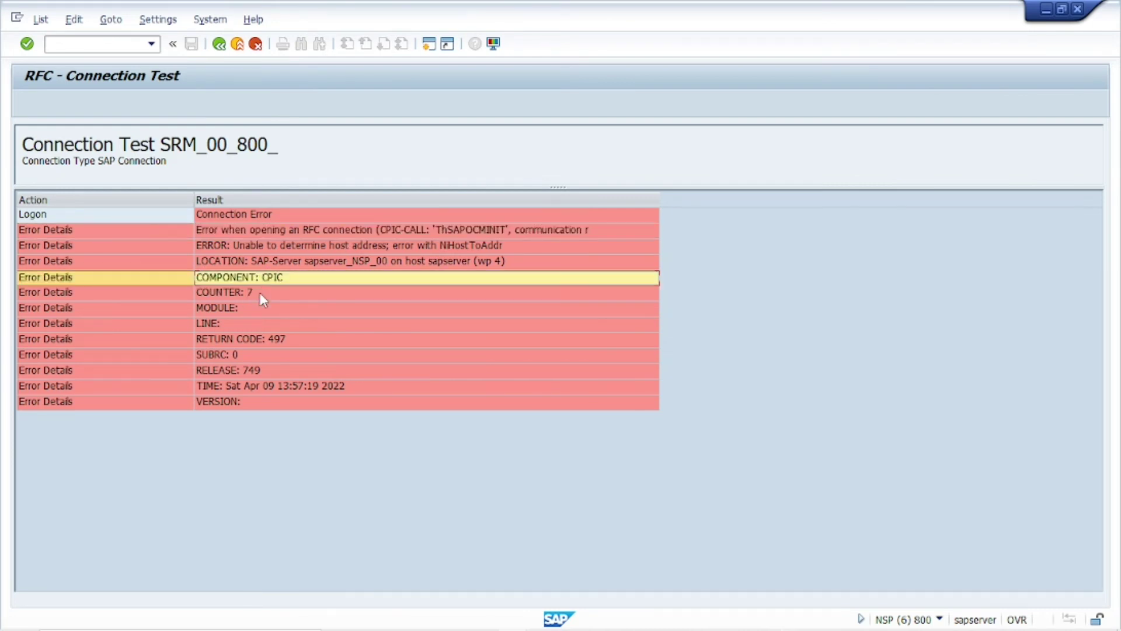
click(259, 292)
click(255, 306)
click(276, 340)
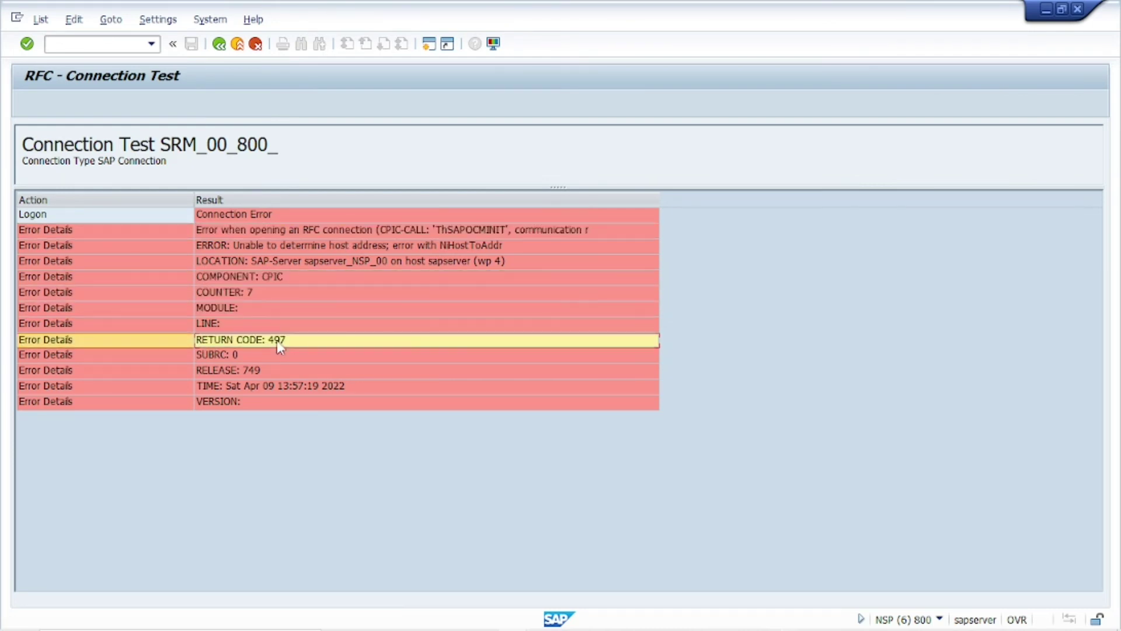
click(277, 403)
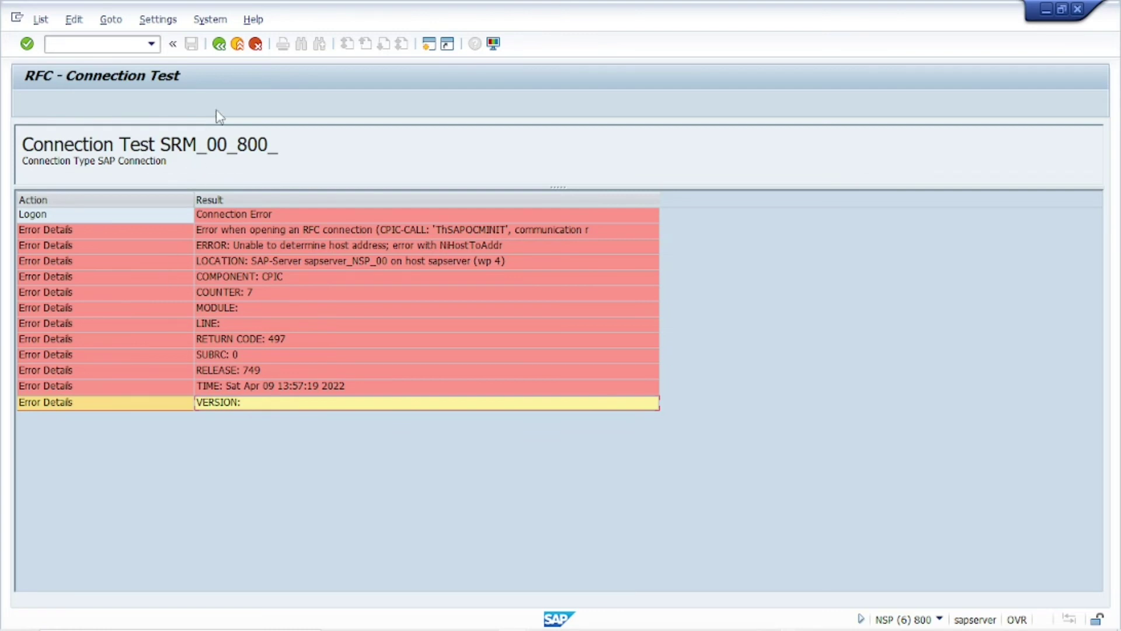
click(218, 44)
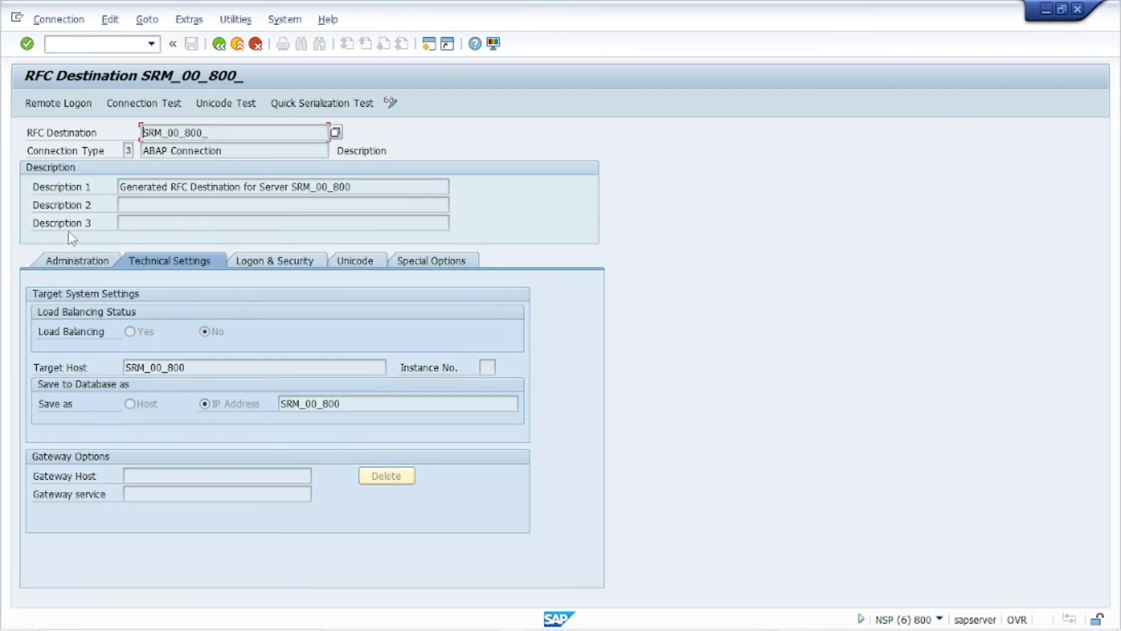
- Inspect the administration data and the IP address entry in the technical settings of SRM_00_800_
click(78, 262)
click(387, 408)
double_click(387, 408)
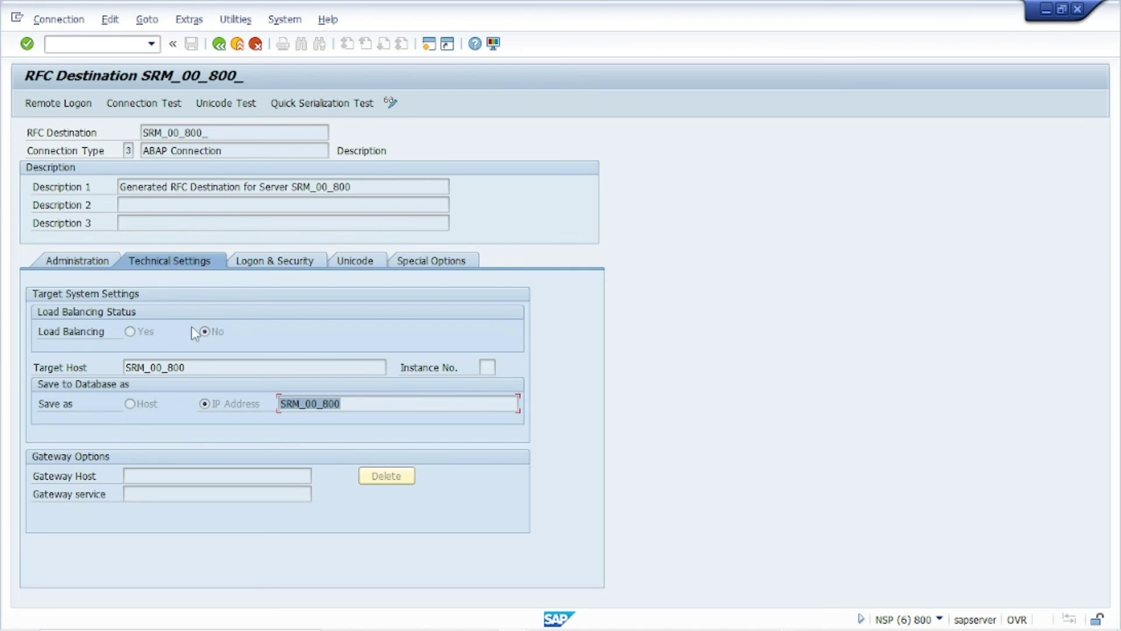
- Review the logon and security, callback positive list, Unicode and special options settings of SRM_00_800_
click(275, 261)
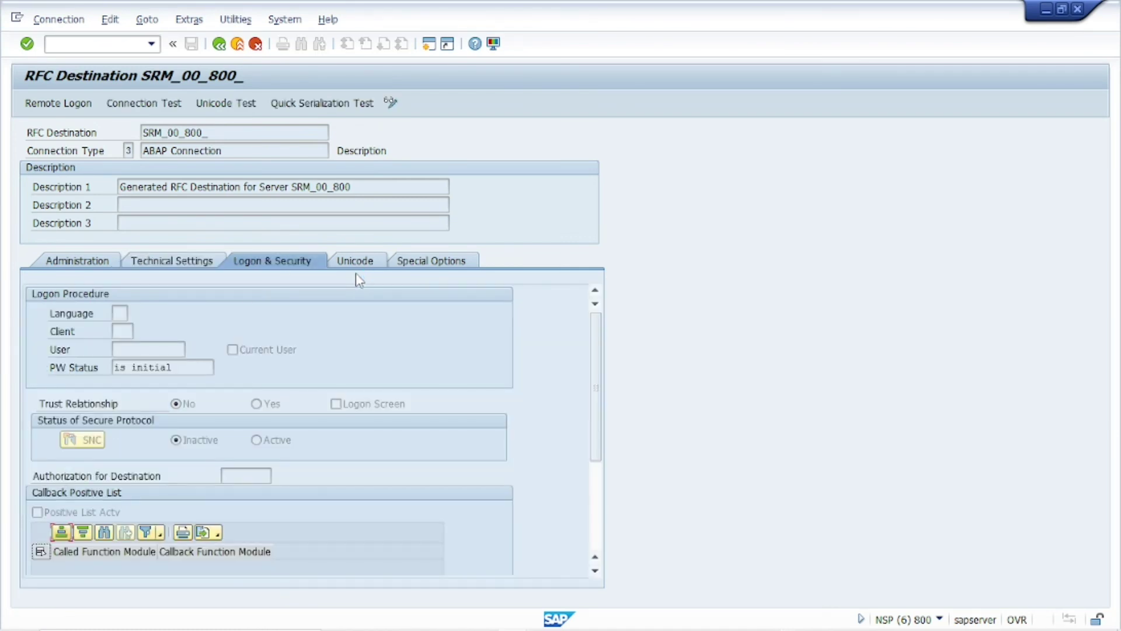
click(361, 263)
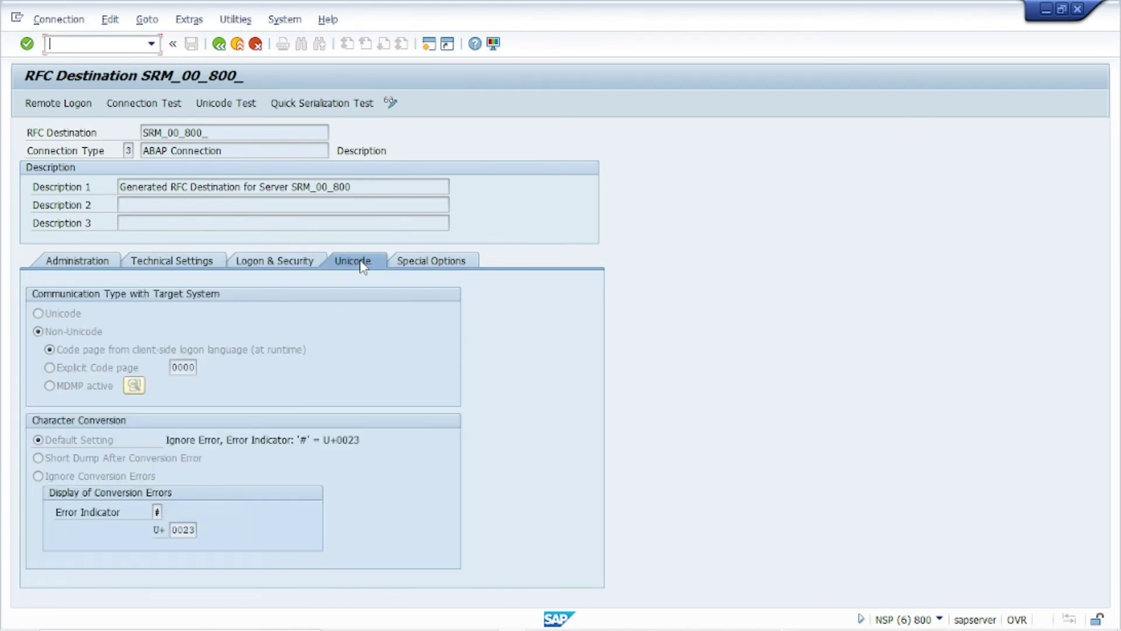
click(294, 267)
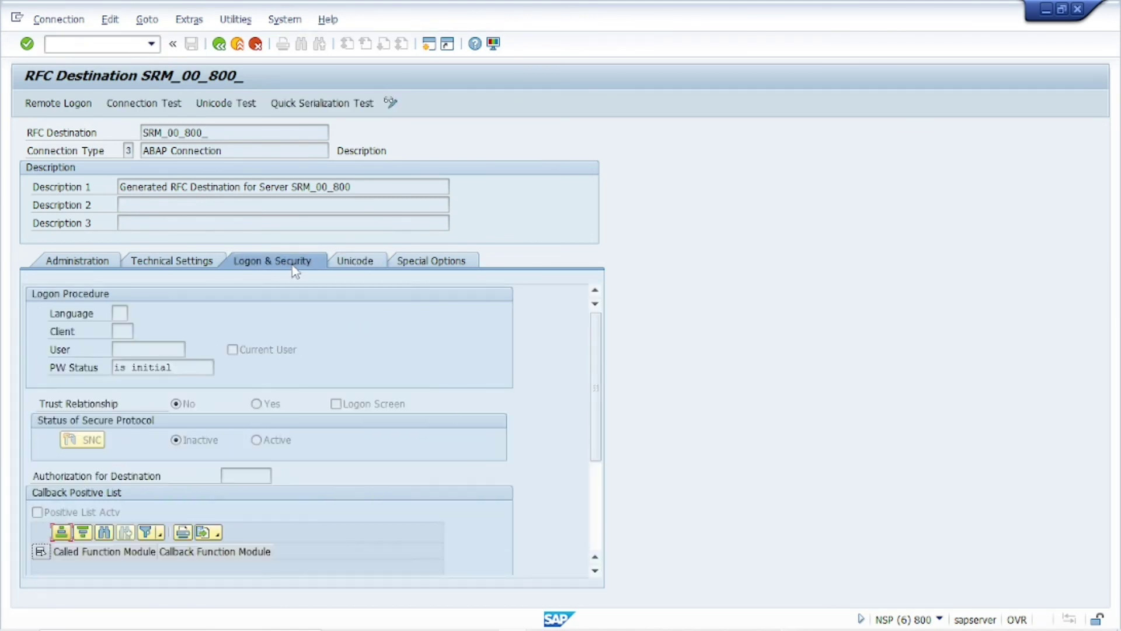
scroll(413, 443, down, 3)
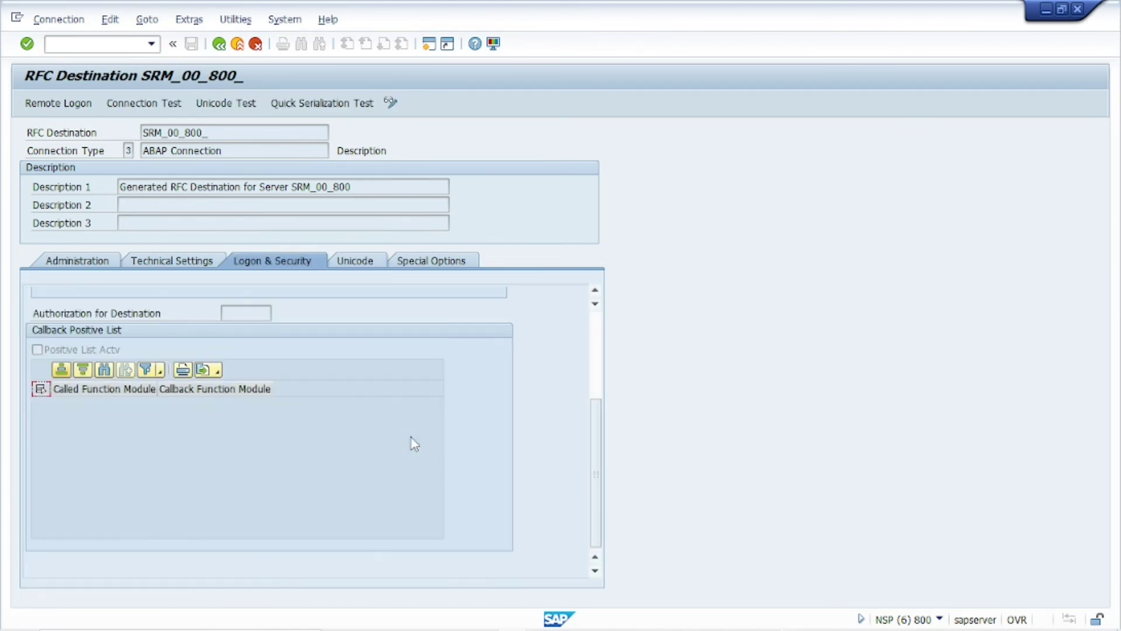
scroll(365, 353, up, 3)
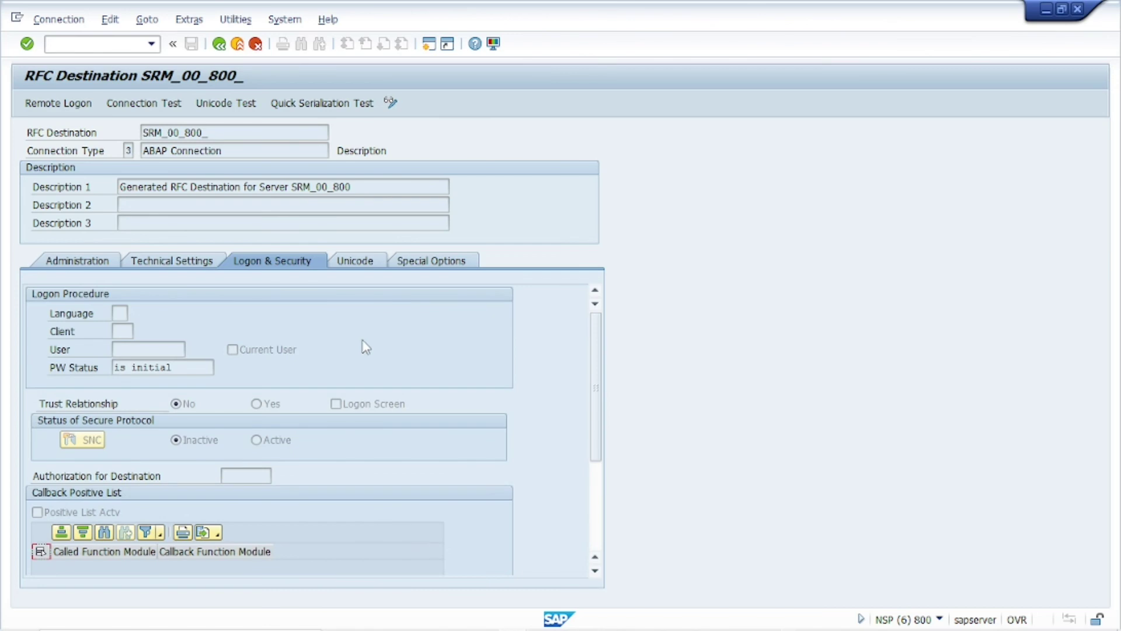
click(380, 263)
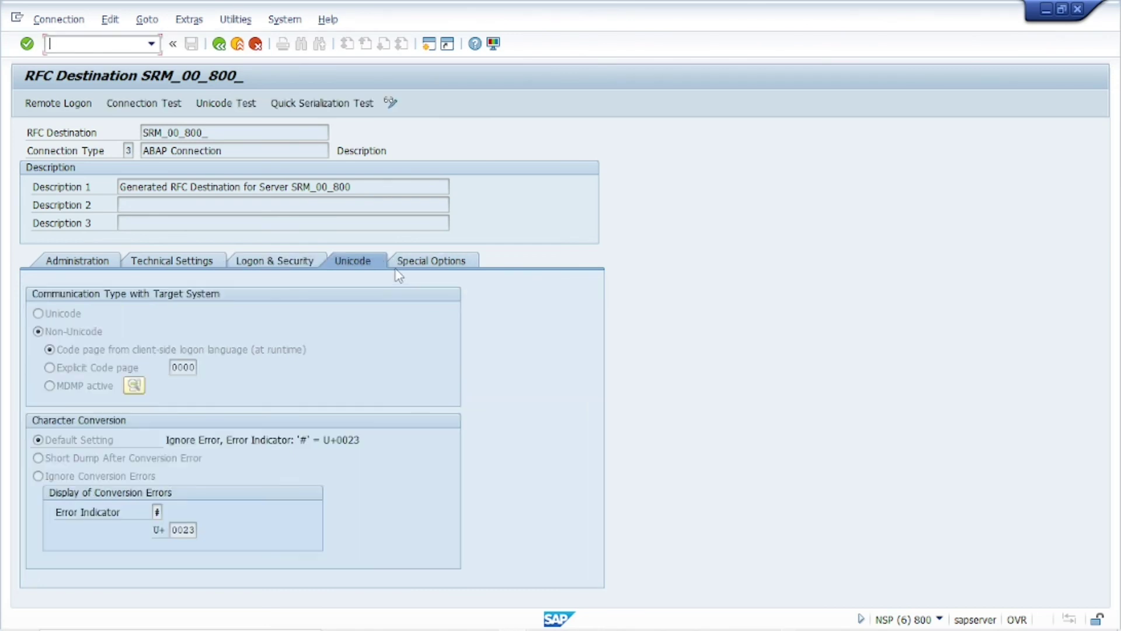
click(436, 264)
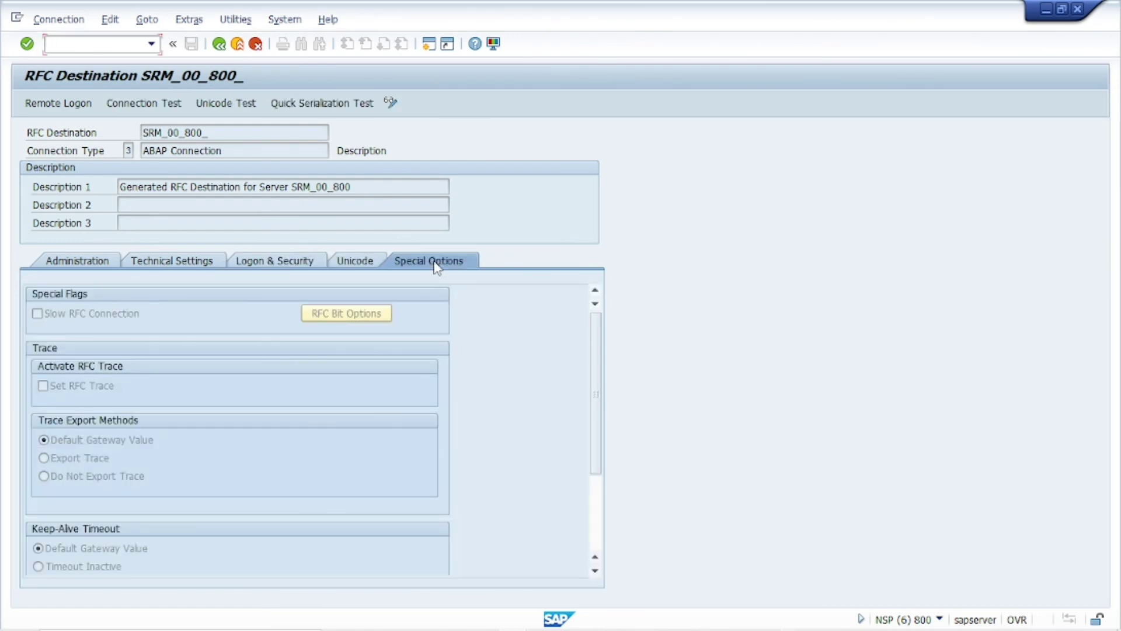
- Recheck the administration data and target system settings of SRM_00_800_
click(173, 263)
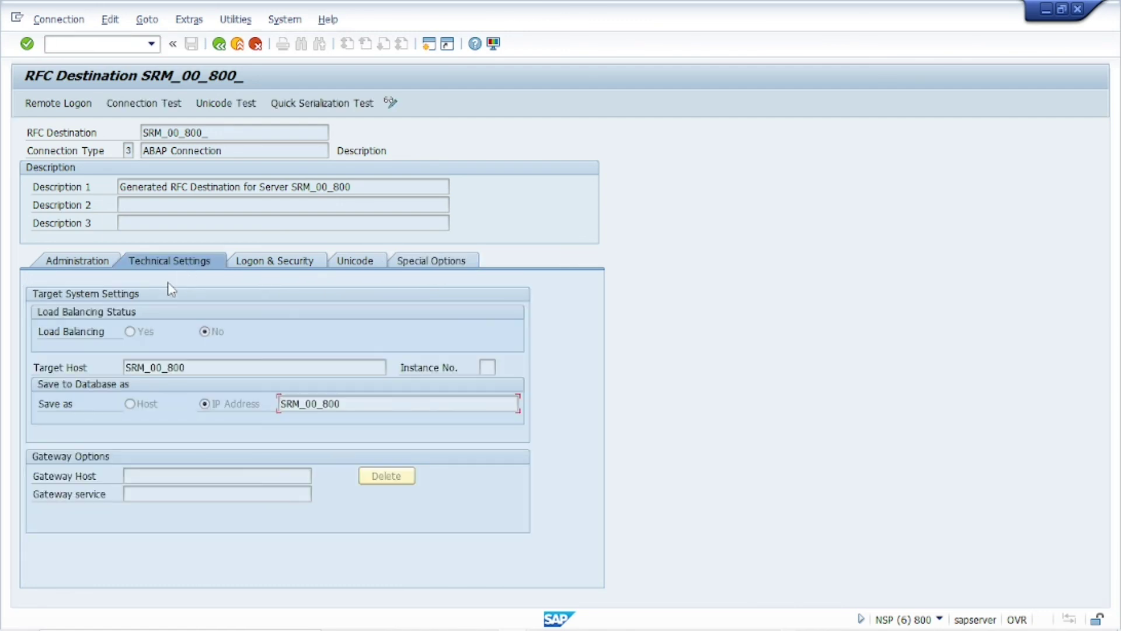
click(76, 261)
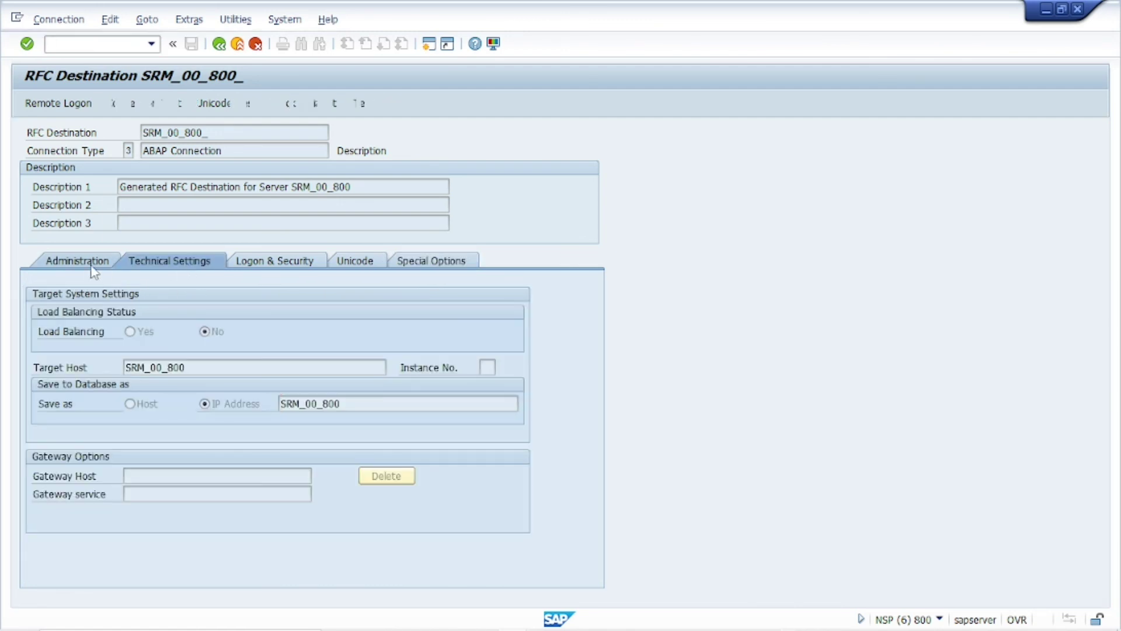
click(201, 272)
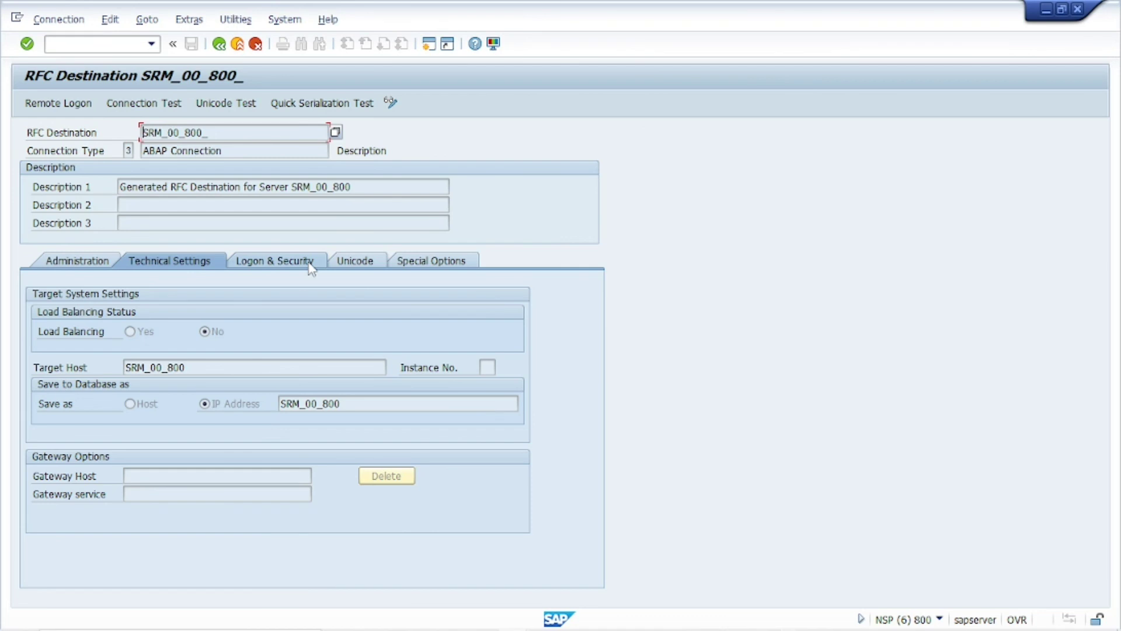